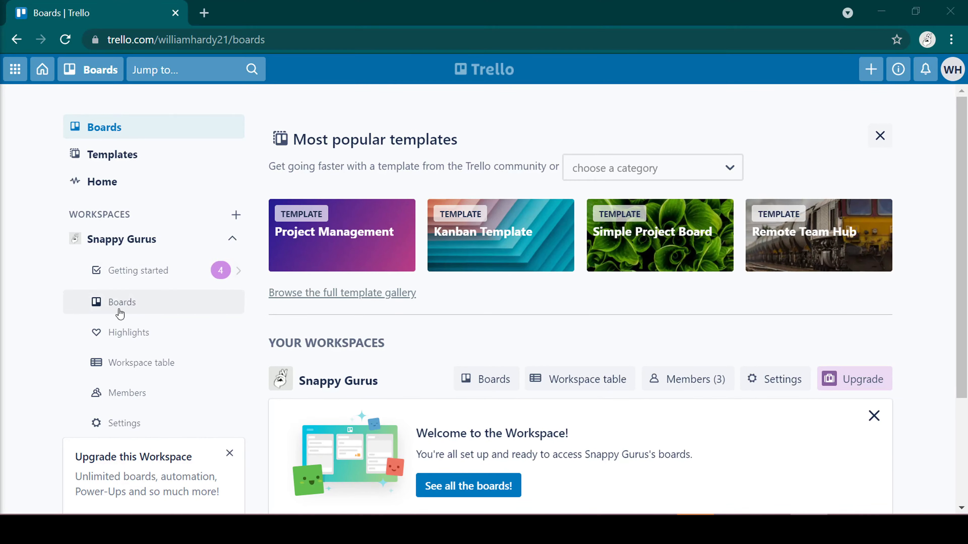
Create a workspace named Tutorial with the type Other, skipping the team invitations
scroll(155, 217, "down", 3)
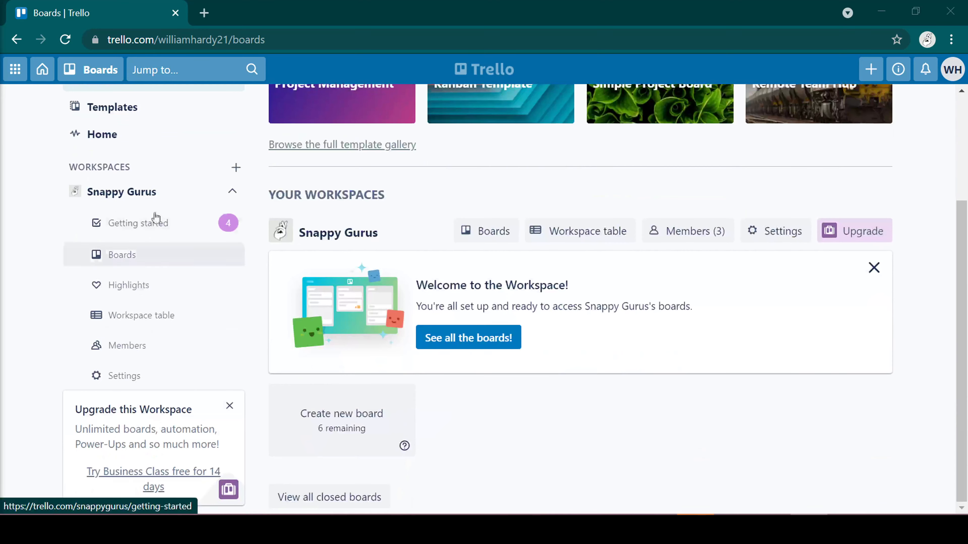
left_click(236, 168)
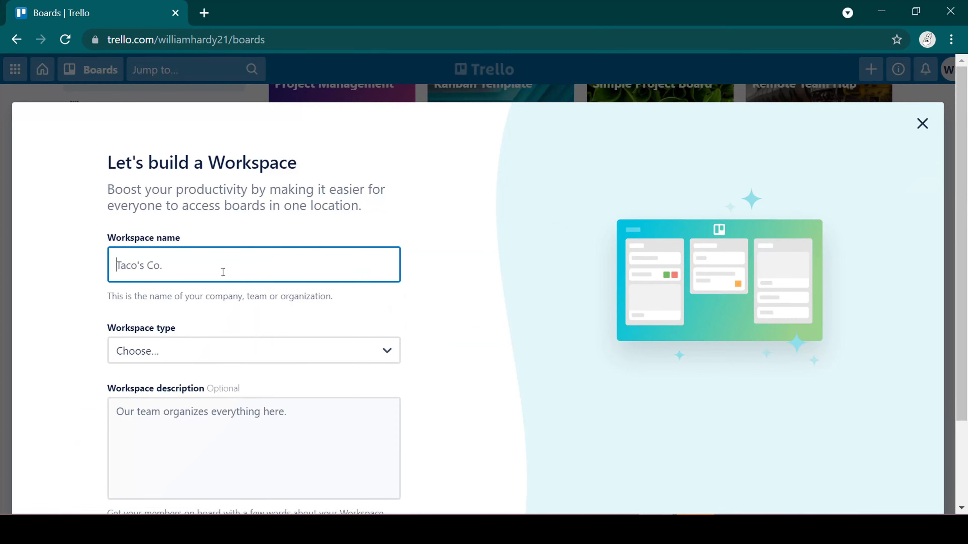
type("Tutorial")
scroll(208, 321, "down", 2)
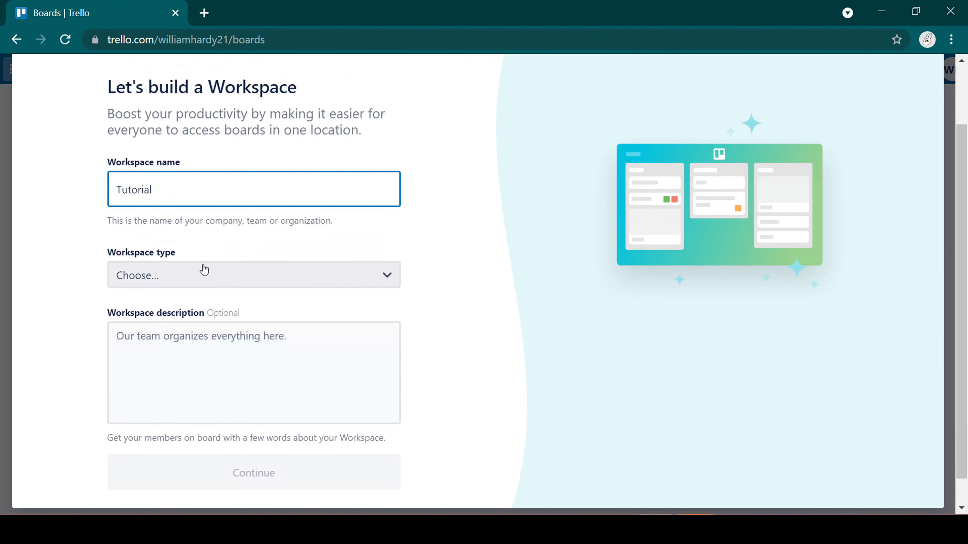
left_click(235, 283)
left_click(139, 490)
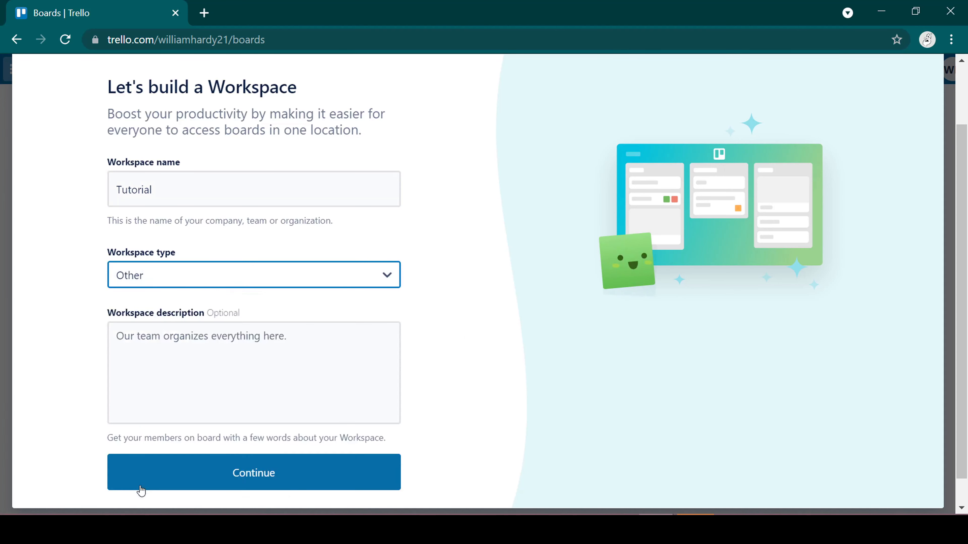
scroll(179, 354, "down", 1)
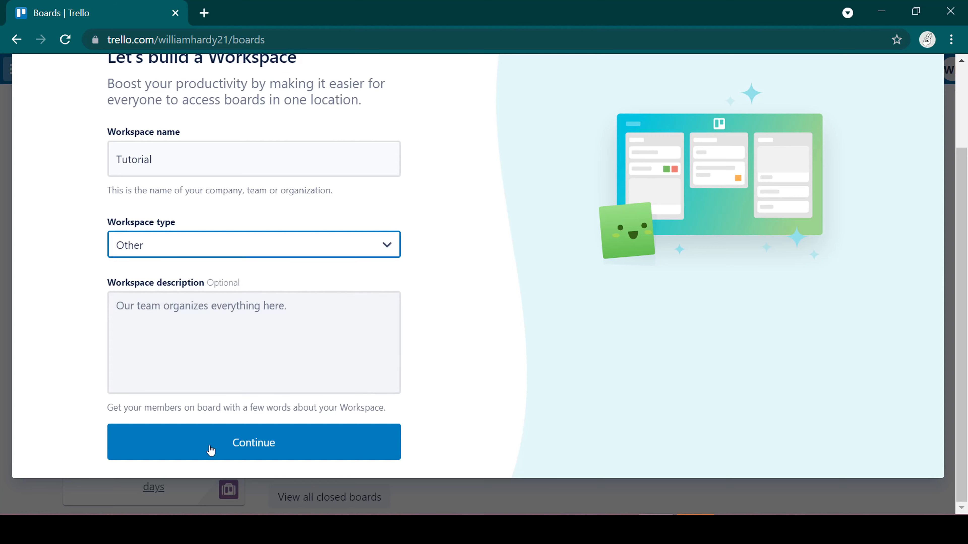
left_click(212, 459)
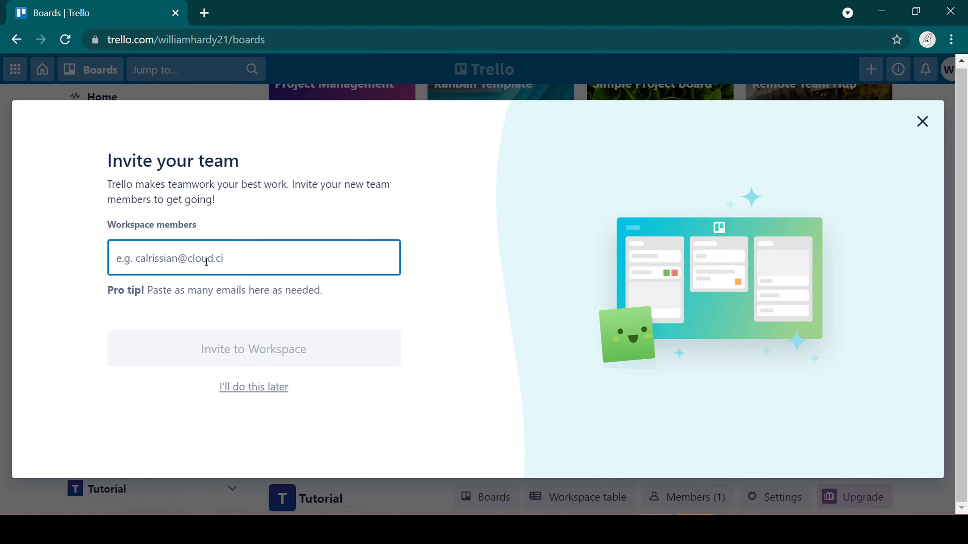
left_click(254, 386)
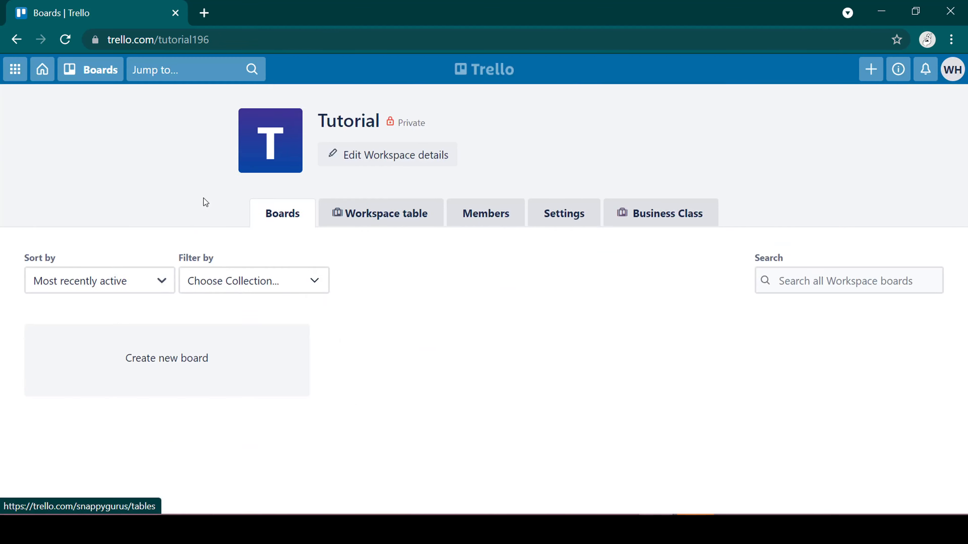
Open the boards of the Snappy Gurus workspace
scroll(279, 263, "down", 4)
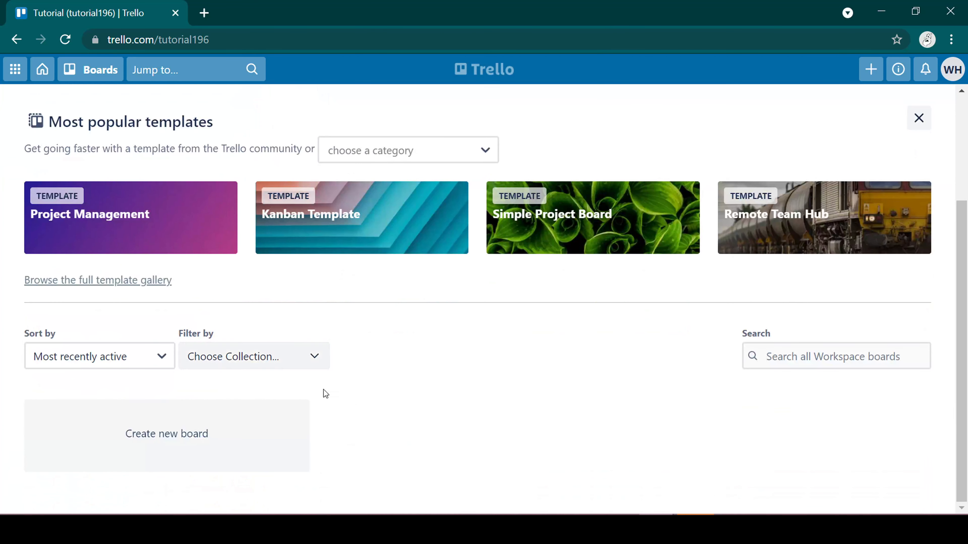
scroll(227, 243, "up", 4)
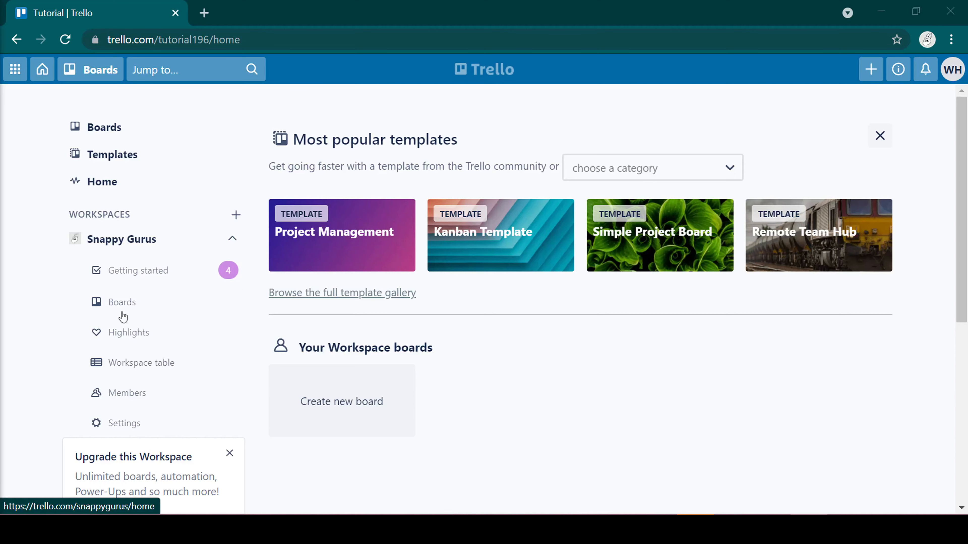
left_click(125, 307)
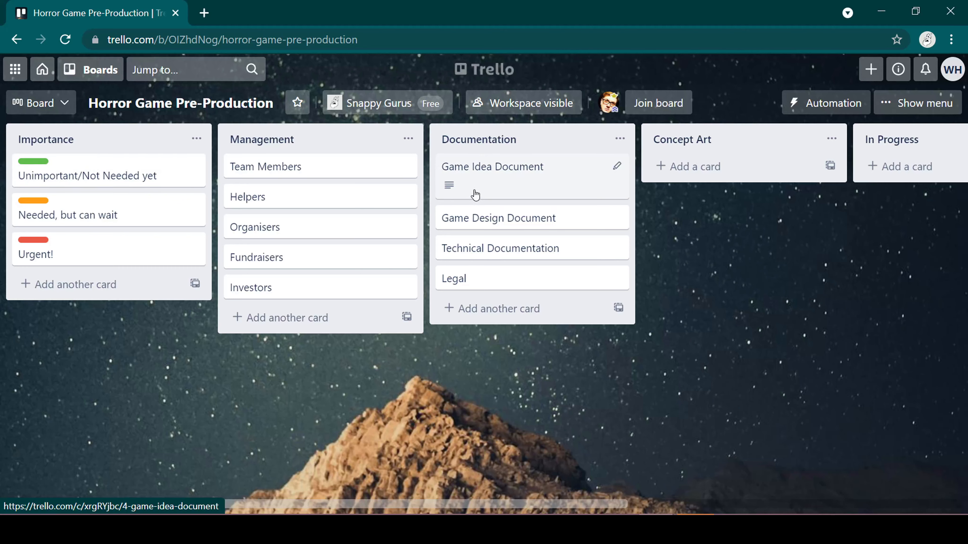
Move the Game Idea Document card from the Documentation list to the Completed list
mouse_move(447, 195)
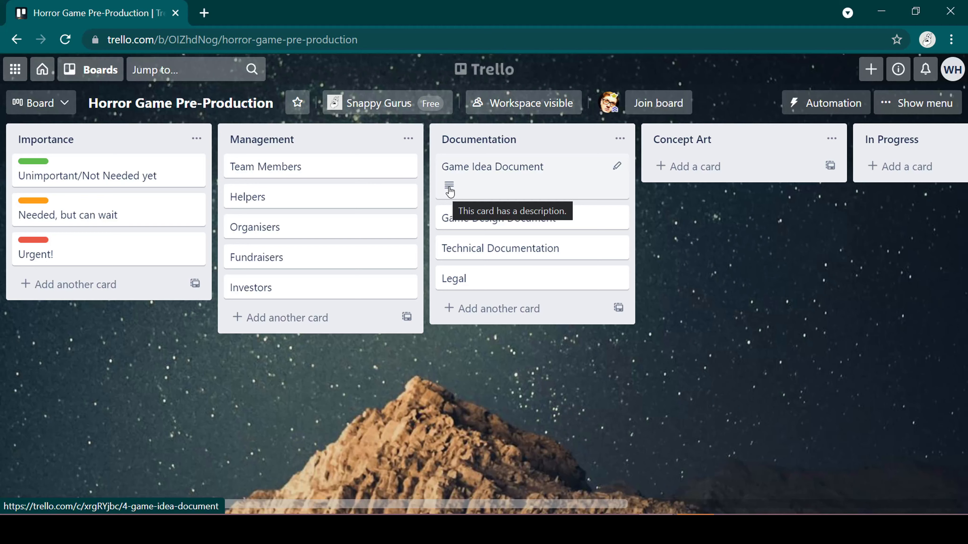
scroll(301, 422, "right", 6)
scroll(301, 422, "right", 3)
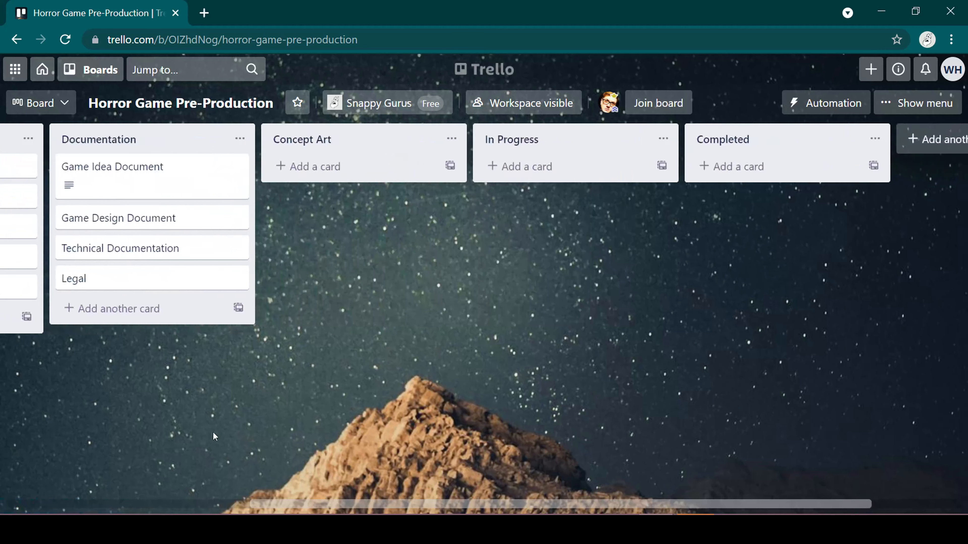
left_click_drag(210, 190, 732, 178)
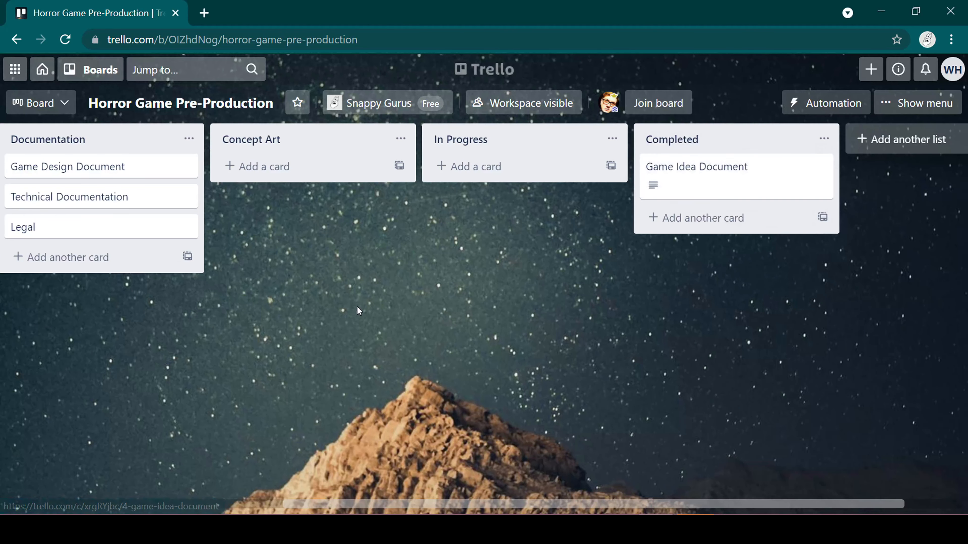
Add a new list titled Concept2 after the Completed list
scroll(245, 345, "left", 3)
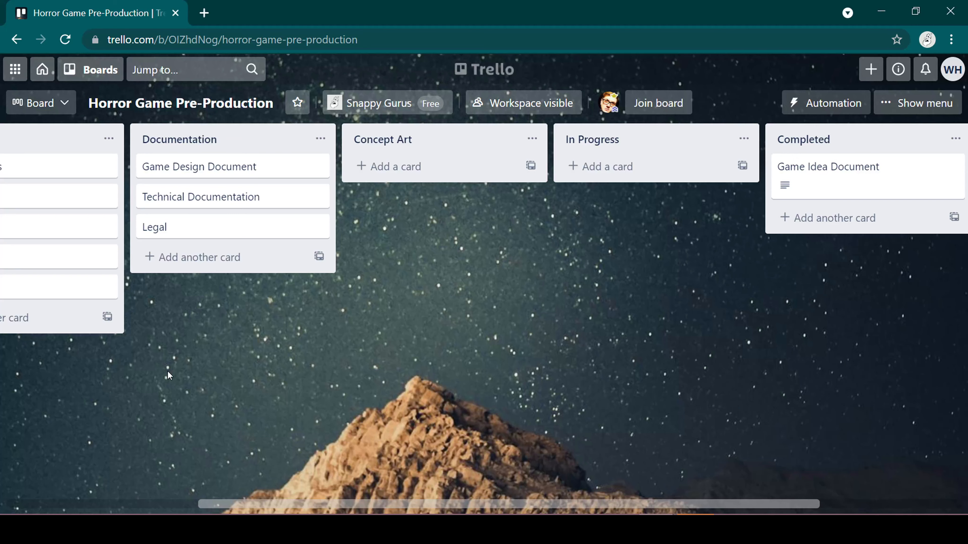
scroll(160, 373, "right", 5)
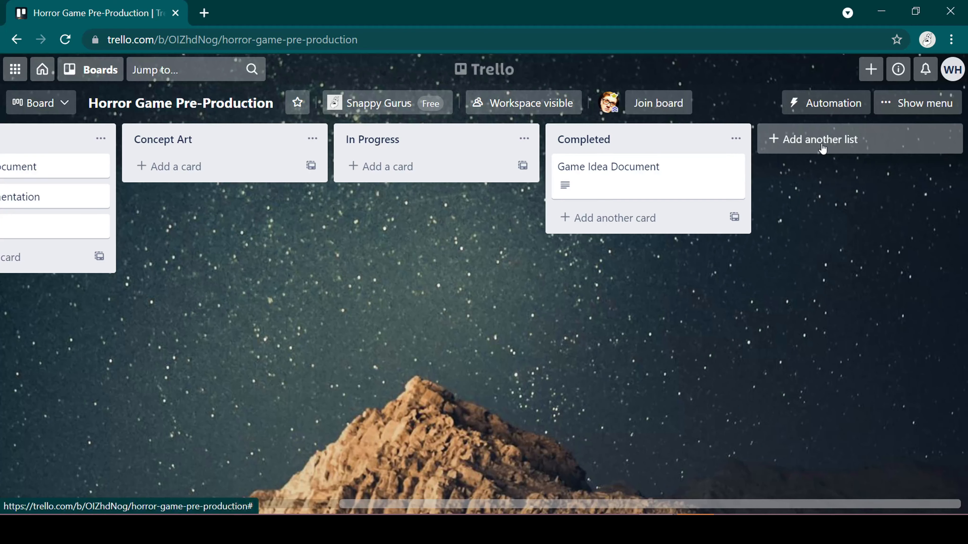
left_click(822, 147)
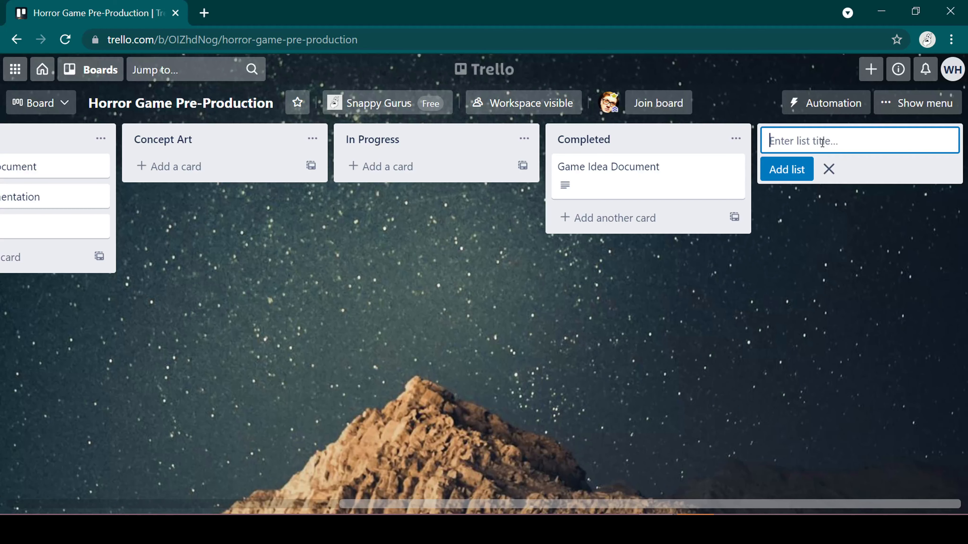
type("Concept2")
key("Return")
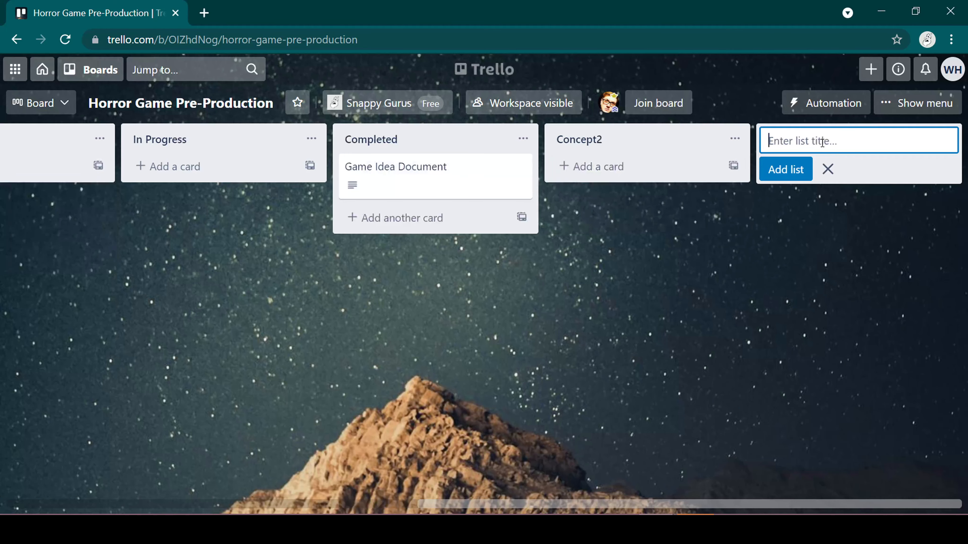
Add a card titled Abandoned Fairground Concept to the Concept Art list
scroll(341, 186, "left", 10)
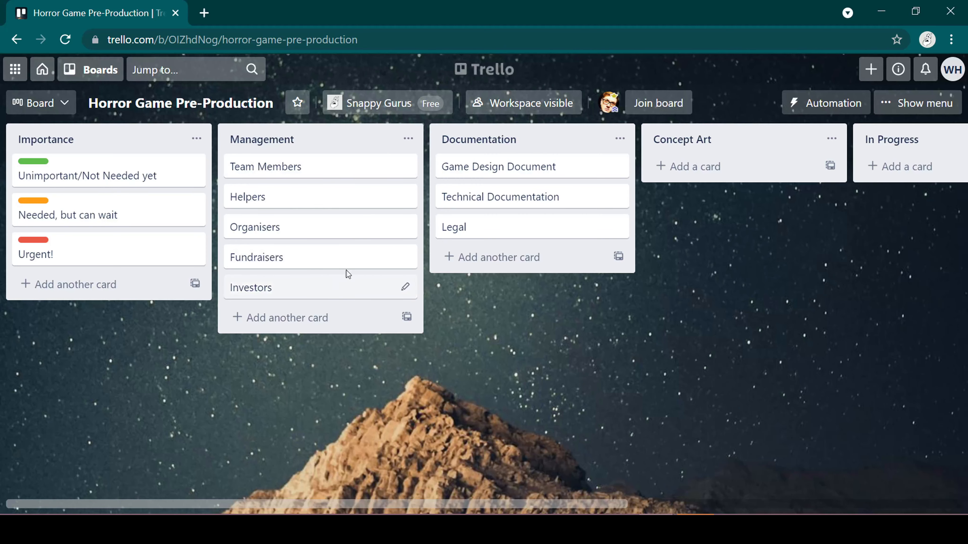
scroll(496, 285, "right", 3)
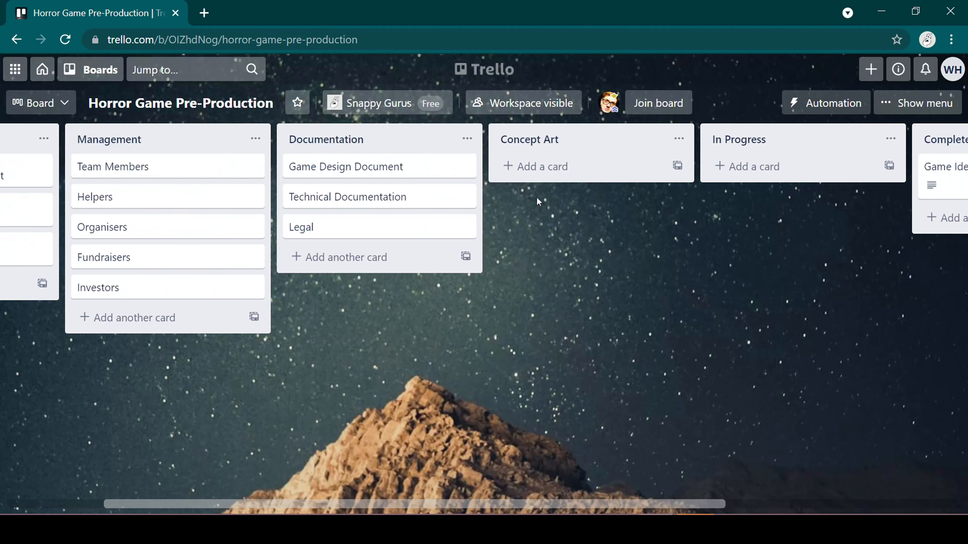
scroll(314, 322, "left", 1)
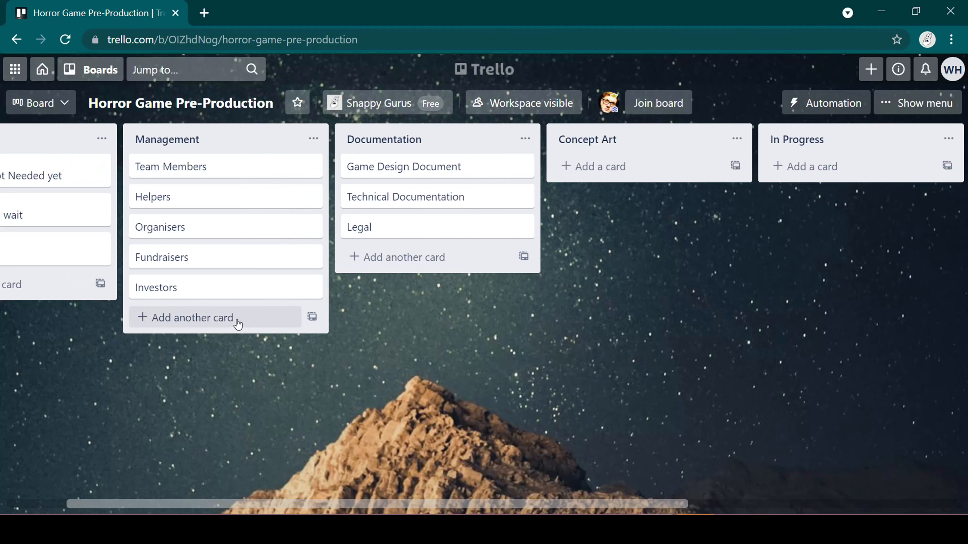
scroll(416, 277, "right", 3)
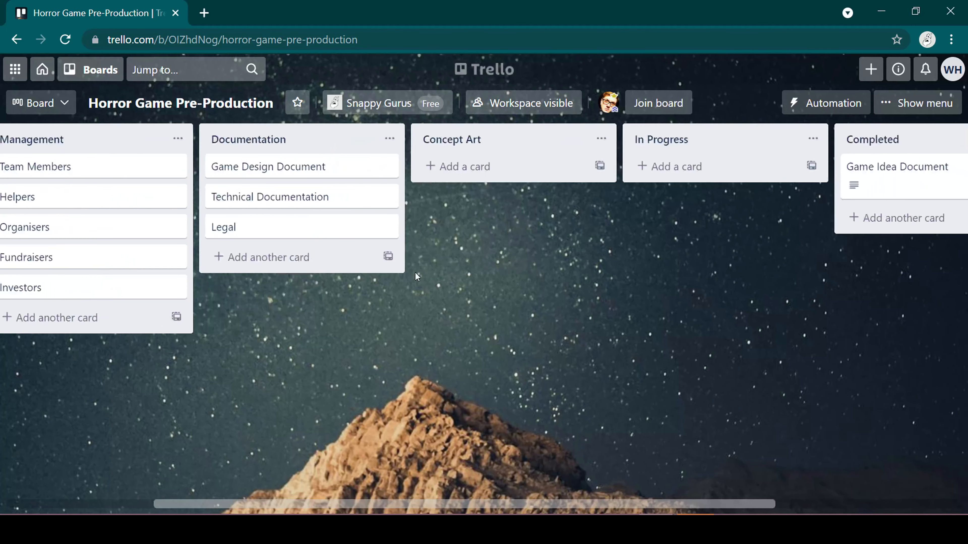
left_click(474, 168)
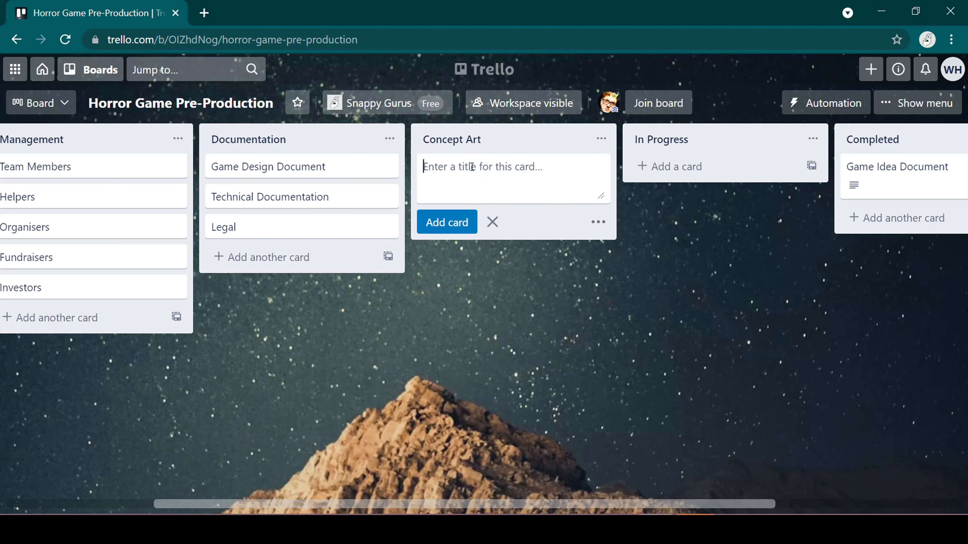
type("Abandoned Fairground Concept")
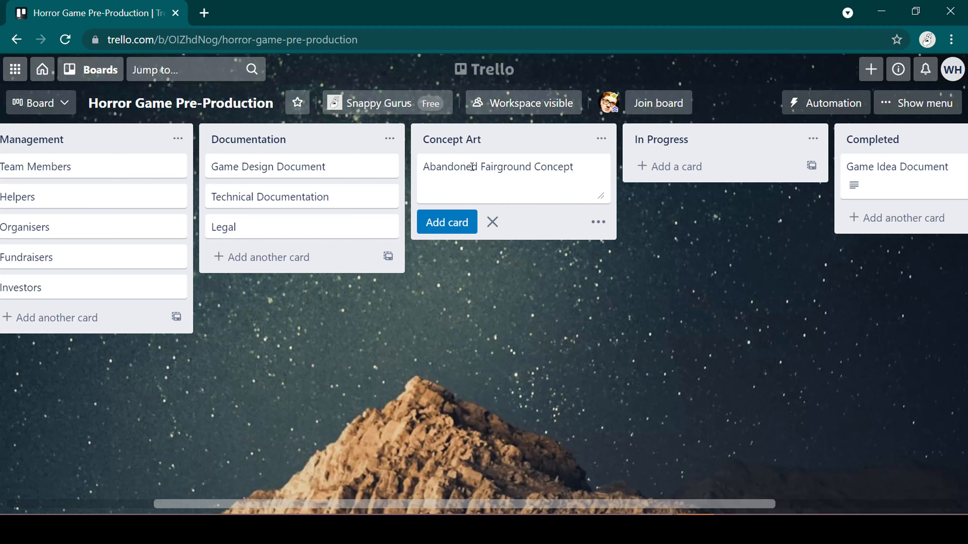
key("Return")
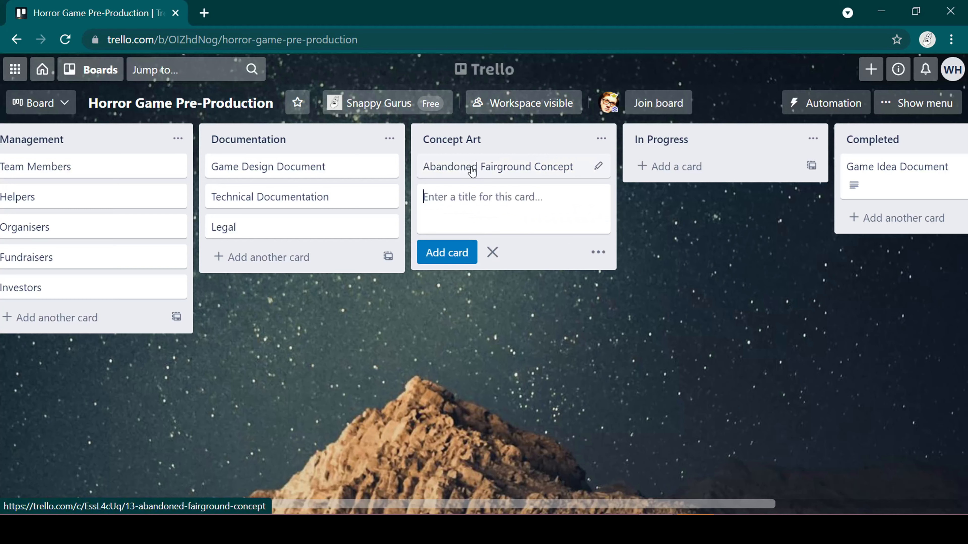
View the label colours available for the Team Members card in the Management list
left_click_drag(333, 345, 564, 305)
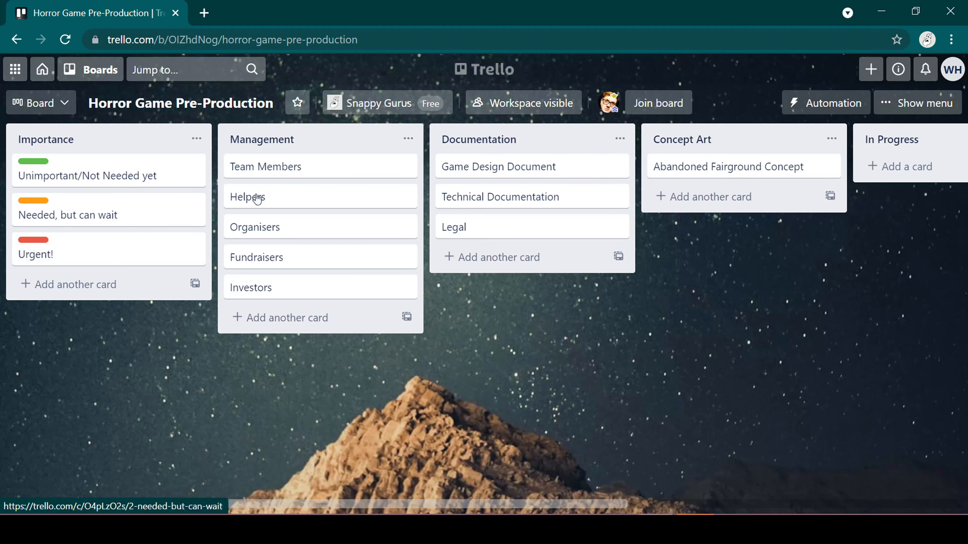
right_click(325, 167)
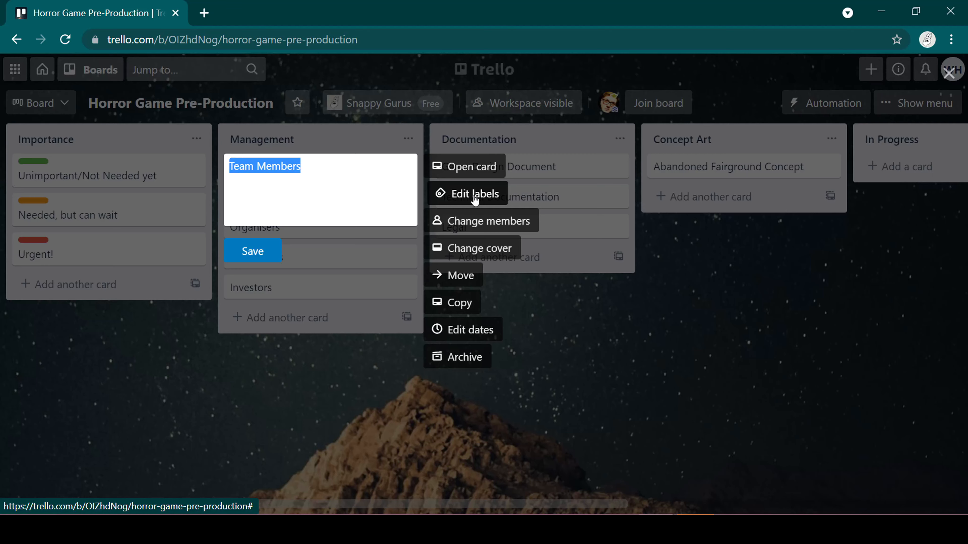
left_click(467, 199)
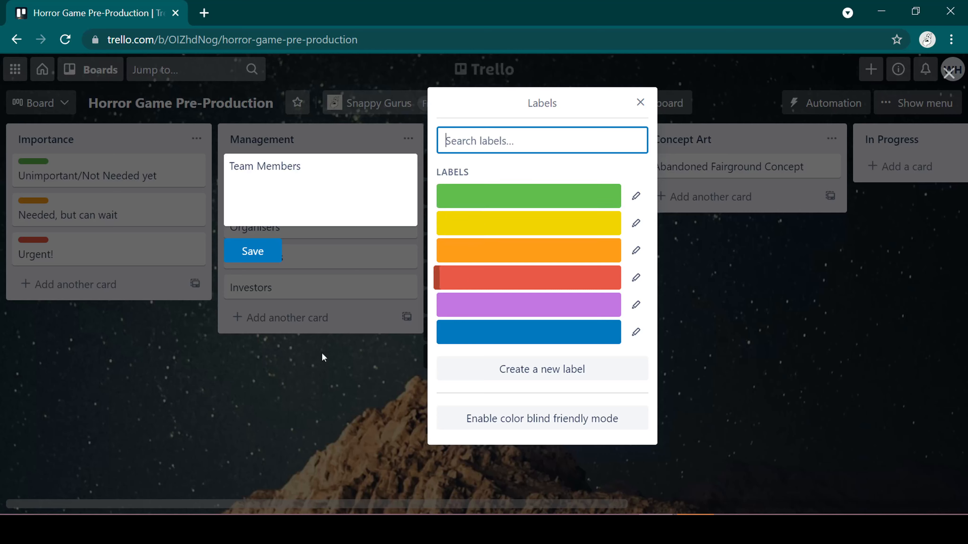
left_click(297, 376)
Assign the red label to the Game Idea Document card in the Completed list and save it
left_click_drag(555, 292, 19, 301)
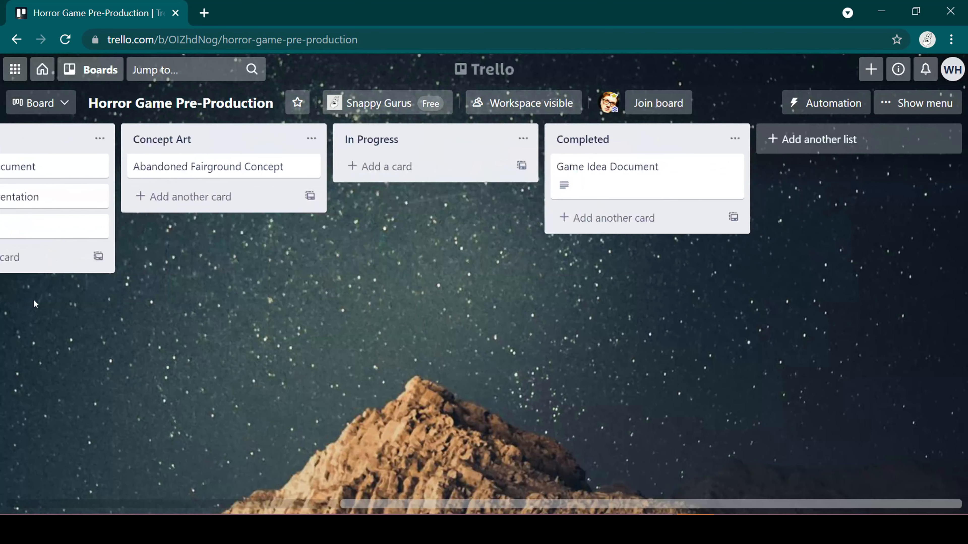
right_click(617, 173)
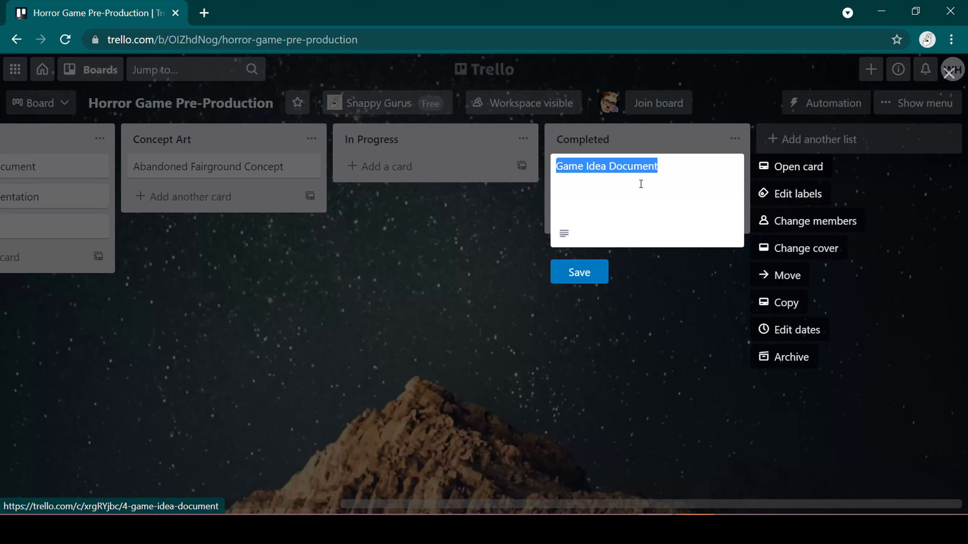
left_click(791, 196)
left_click(790, 279)
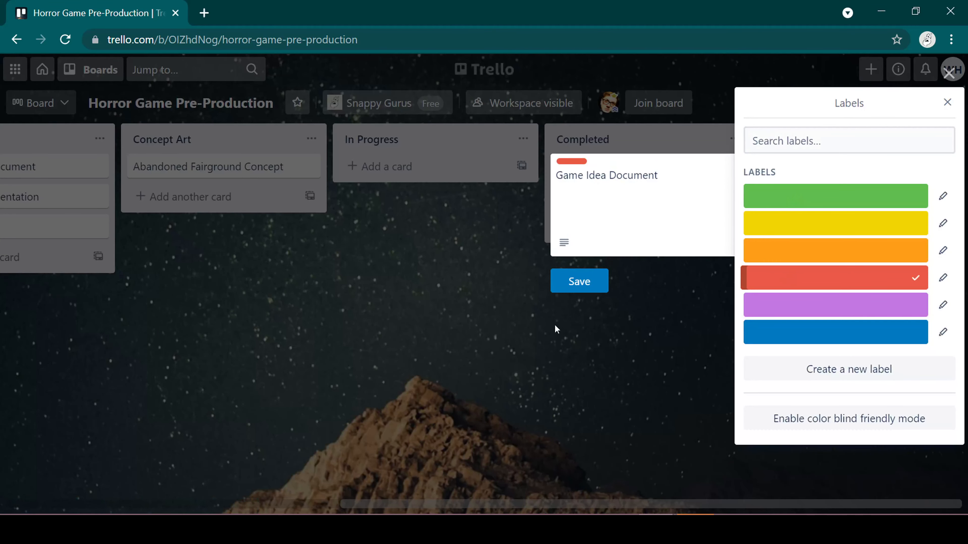
left_click(579, 281)
Assign the listed board member to the Game Idea Document card in the Completed list
scroll(475, 306, "left", 10)
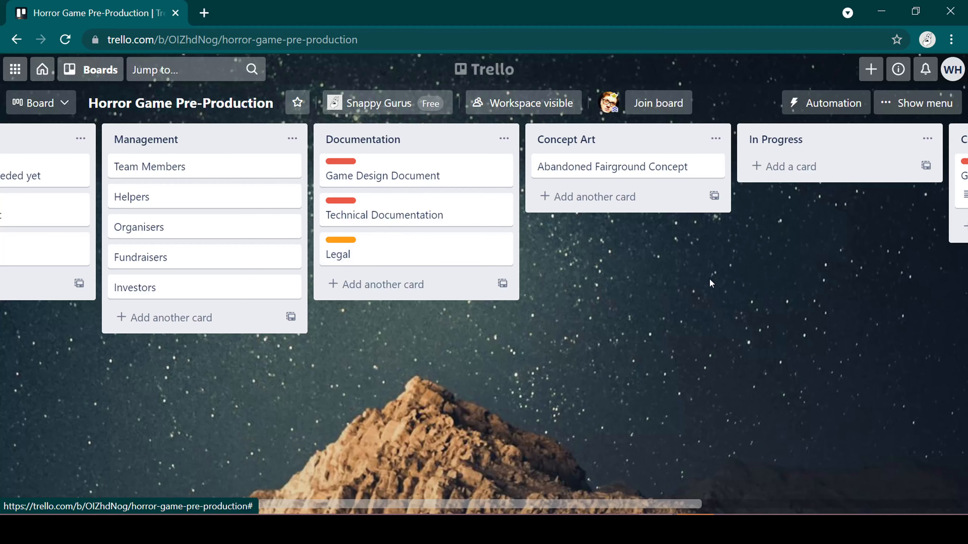
left_click_drag(711, 283, 383, 221)
right_click(595, 168)
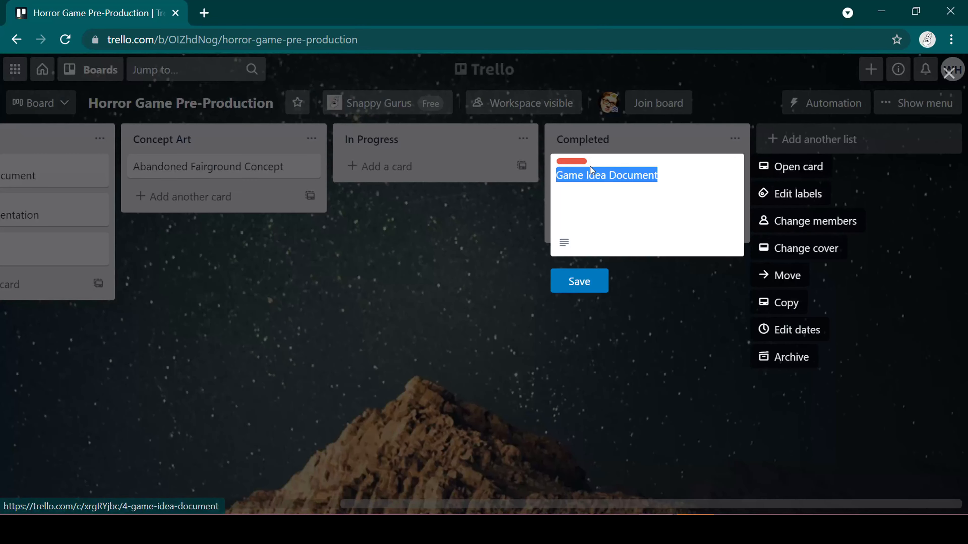
left_click(803, 223)
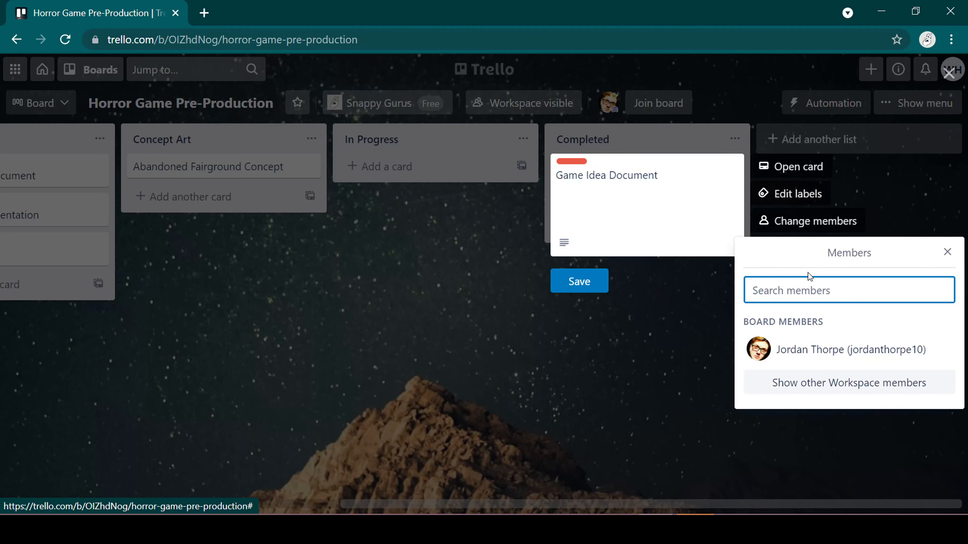
left_click(813, 352)
left_click(672, 374)
scroll(483, 298, "left", 5)
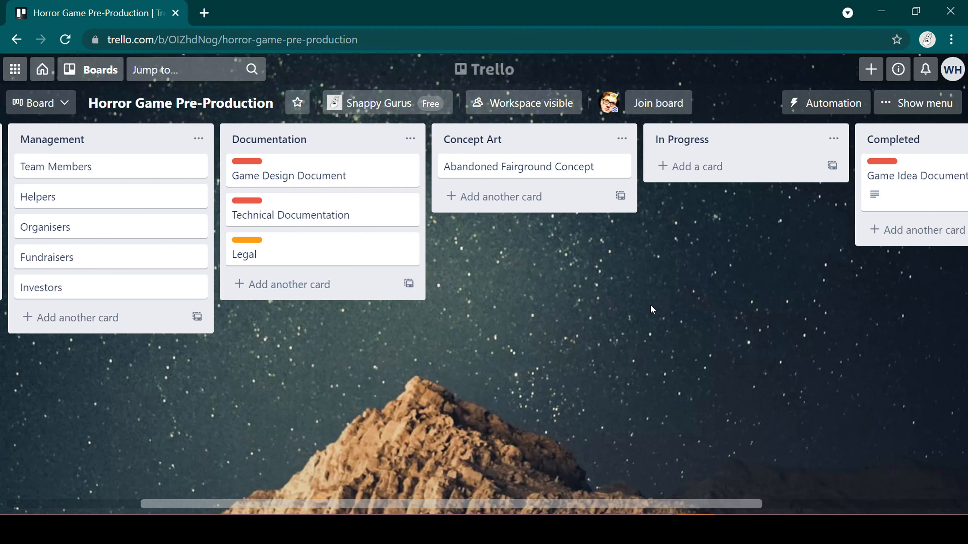